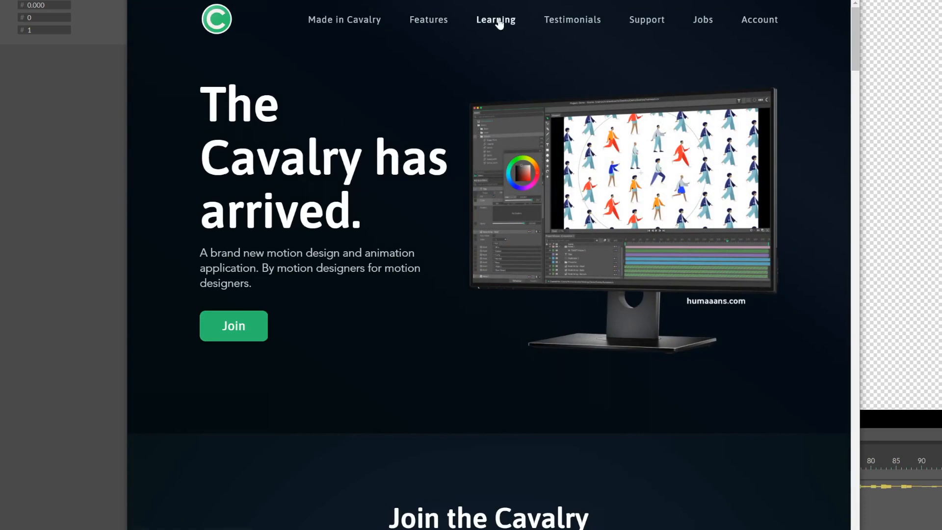
Step: Scroll down the Cavalry website to browse the product pages
{"action": "scroll", "coordinate": [496, 32], "scroll_direction": "down", "scroll_amount": 15}
{"action": "scroll", "coordinate": [457, 275], "scroll_direction": "down", "scroll_amount": 15}
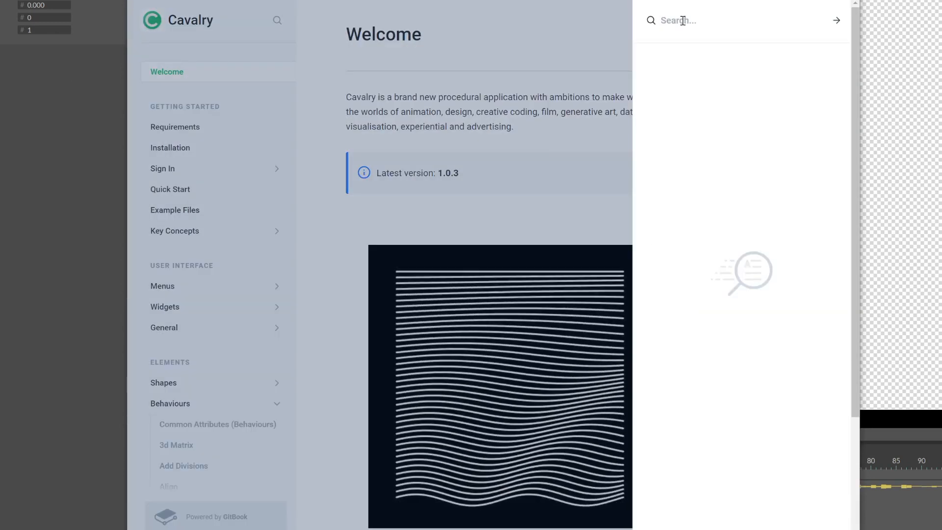
Step: Search the docs for 'assets' and view the Assets Window page's supported file types
{"action": "type", "text": "assets"}
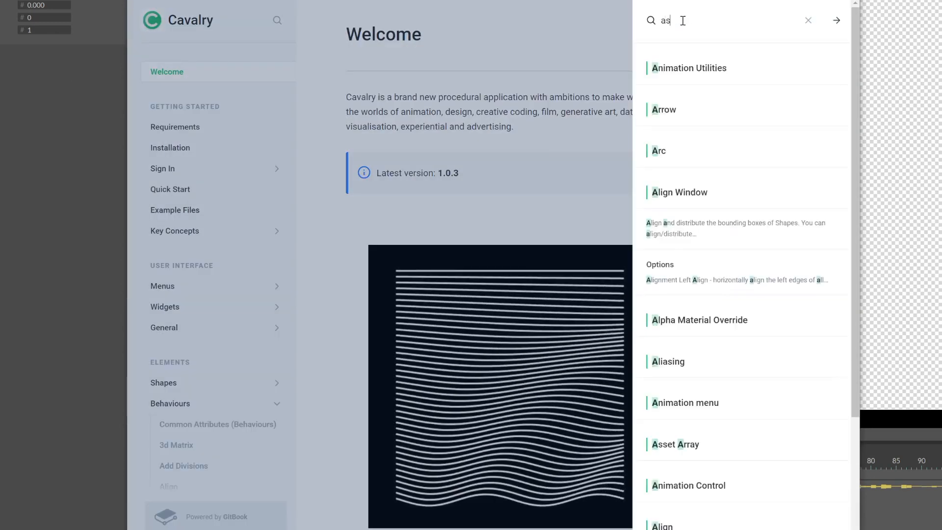
{"action": "key", "text": "Return"}
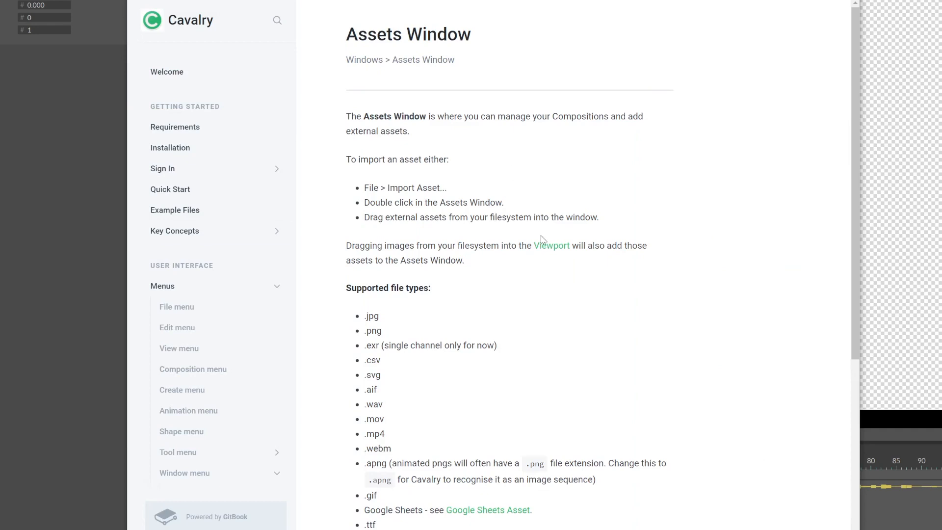
{"action": "scroll", "coordinate": [542, 240], "scroll_direction": "down", "scroll_amount": 4}
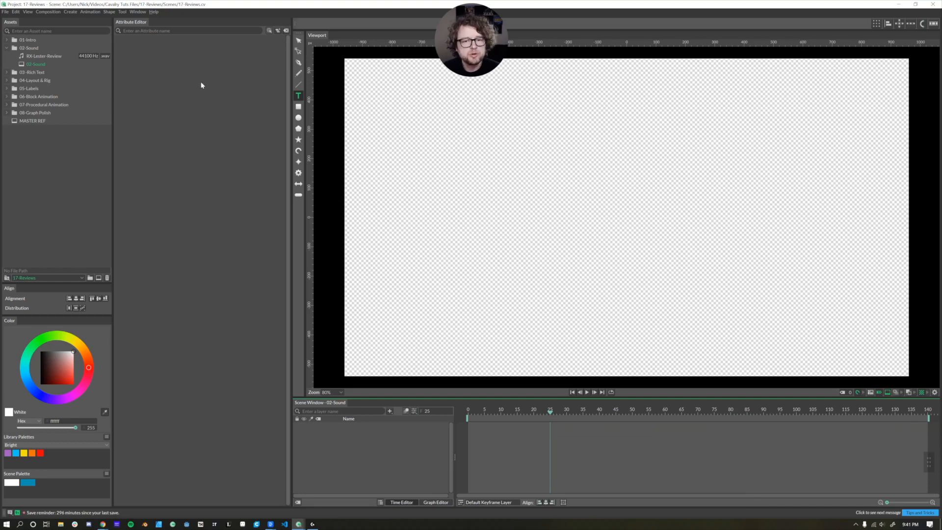
Step: Check the import options, then drag RX-Lester-Review from Assets into the scene
{"action": "right_click", "coordinate": [67, 153]}
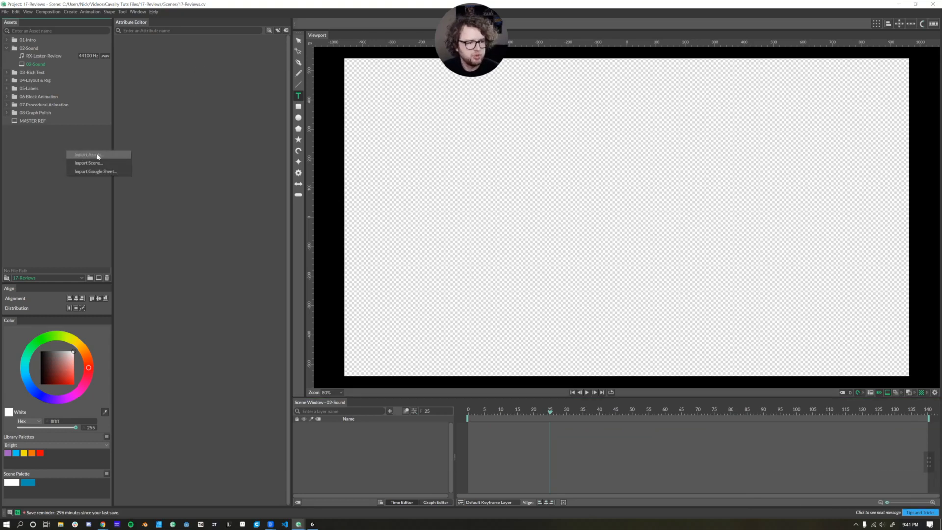
{"action": "left_click", "coordinate": [5, 12]}
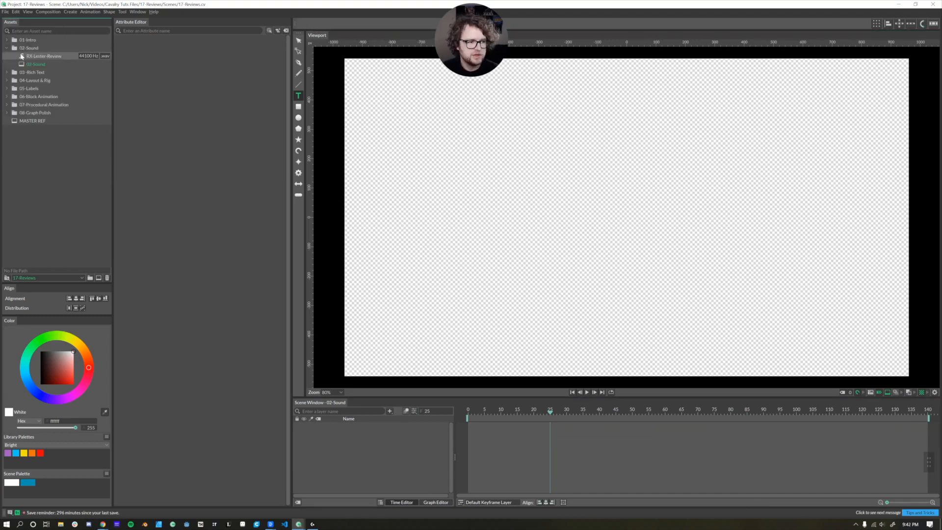
{"action": "left_click_drag", "start_coordinate": [43, 57], "coordinate": [388, 448]}
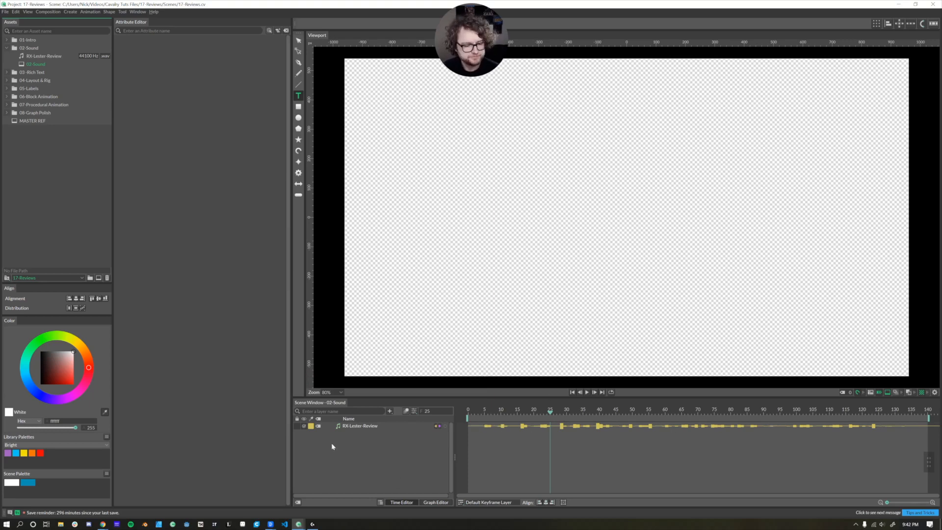
Step: Create Rectangle Shape 13 and link the RX-Lester-Review audio output to its Size H
{"action": "left_click", "coordinate": [341, 426]}
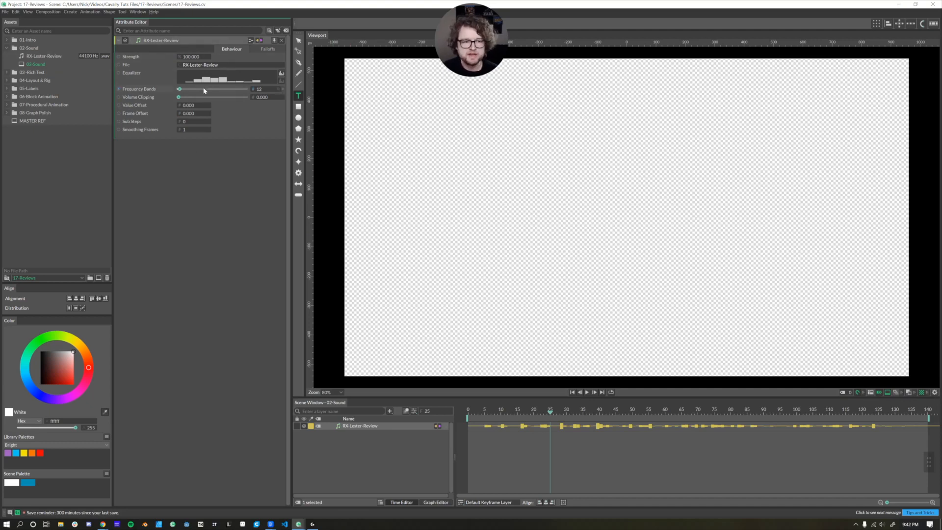
{"action": "left_click", "coordinate": [298, 107], "text": "alt"}
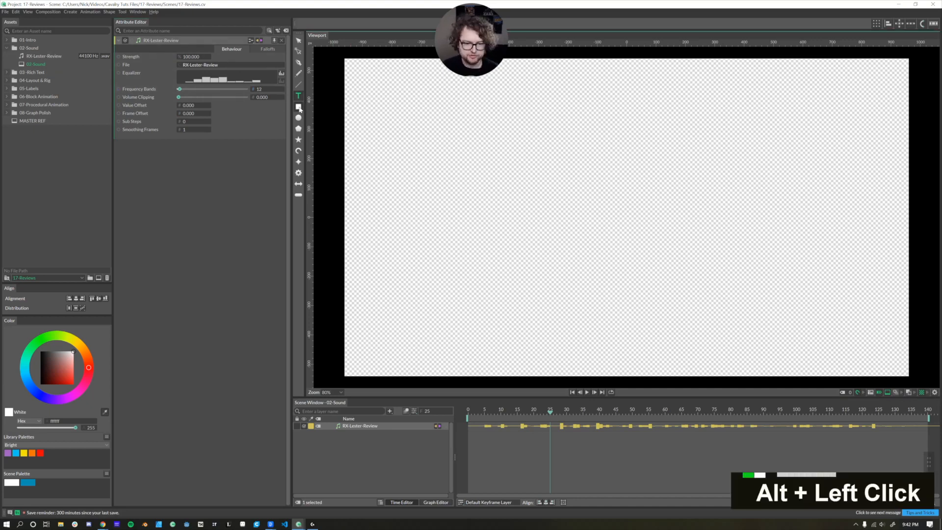
{"action": "left_click_drag", "start_coordinate": [131, 226], "coordinate": [230, 147]}
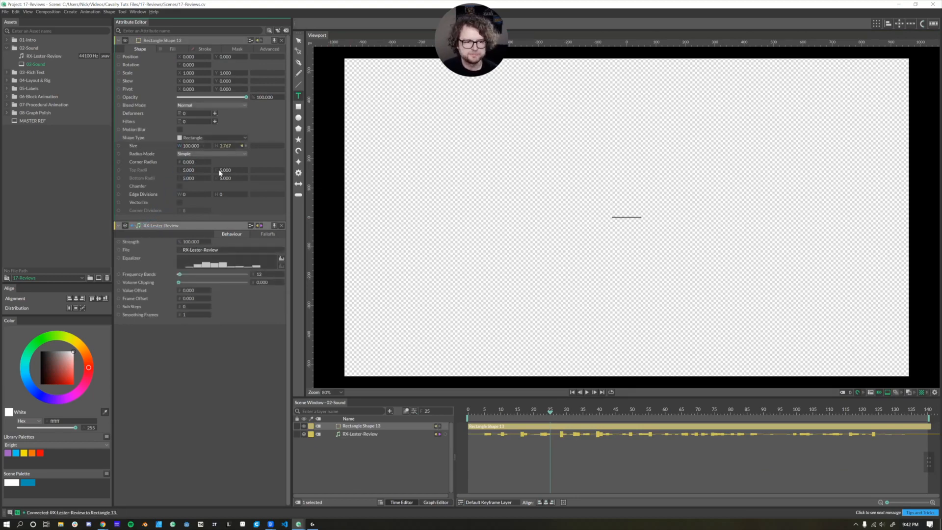
Step: Frame and scrub the audio-driven rectangle, then change the Equalizer band selection
{"action": "scroll", "coordinate": [633, 217], "scroll_direction": "up", "scroll_amount": 10}
{"action": "scroll", "coordinate": [633, 217], "scroll_direction": "up", "scroll_amount": 3}
{"action": "scroll", "coordinate": [601, 212], "scroll_direction": "down", "scroll_amount": 3}
{"action": "left_click_drag", "start_coordinate": [533, 210], "coordinate": [558, 208]}
{"action": "scroll", "coordinate": [576, 242], "scroll_direction": "down", "scroll_amount": 1}
{"action": "scroll", "coordinate": [576, 242], "scroll_direction": "down", "scroll_amount": 3}
{"action": "left_click_drag", "start_coordinate": [482, 414], "coordinate": [622, 414]}
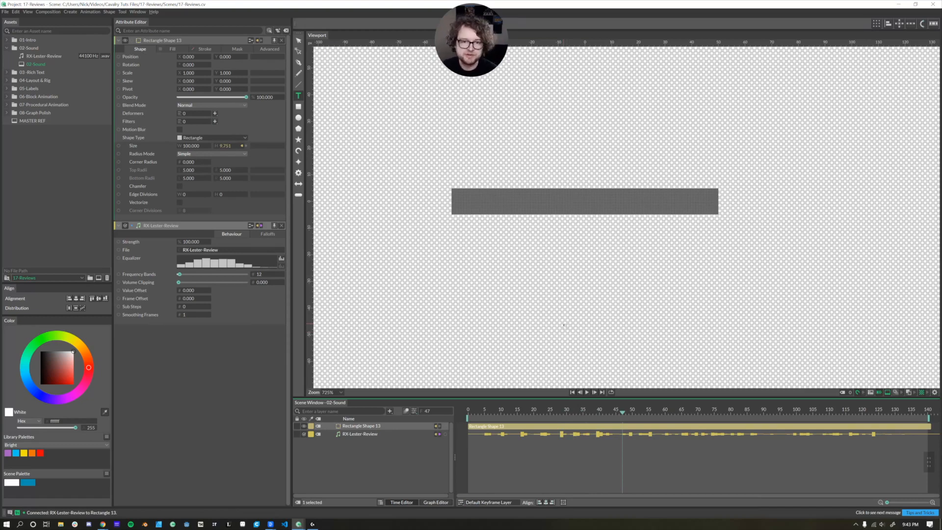
{"action": "left_click", "coordinate": [221, 264]}
{"action": "left_click", "coordinate": [223, 264]}
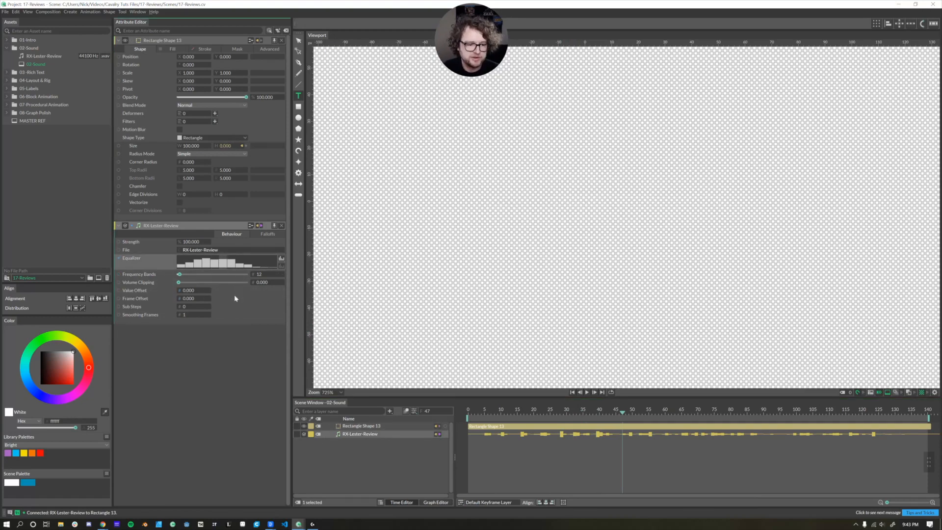
Step: Clear the Equalizer band selection and play the scene to preview the audio
{"action": "left_click", "coordinate": [283, 267]}
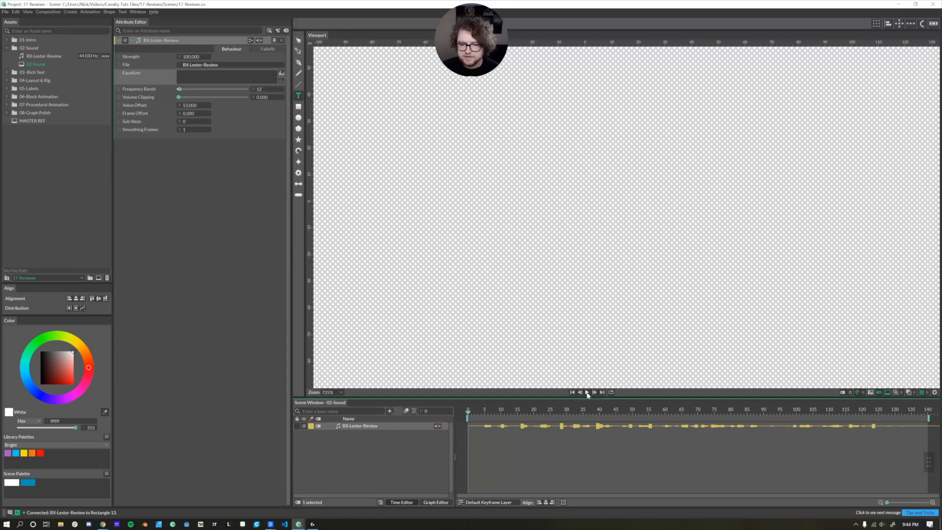
{"action": "left_click", "coordinate": [587, 393]}
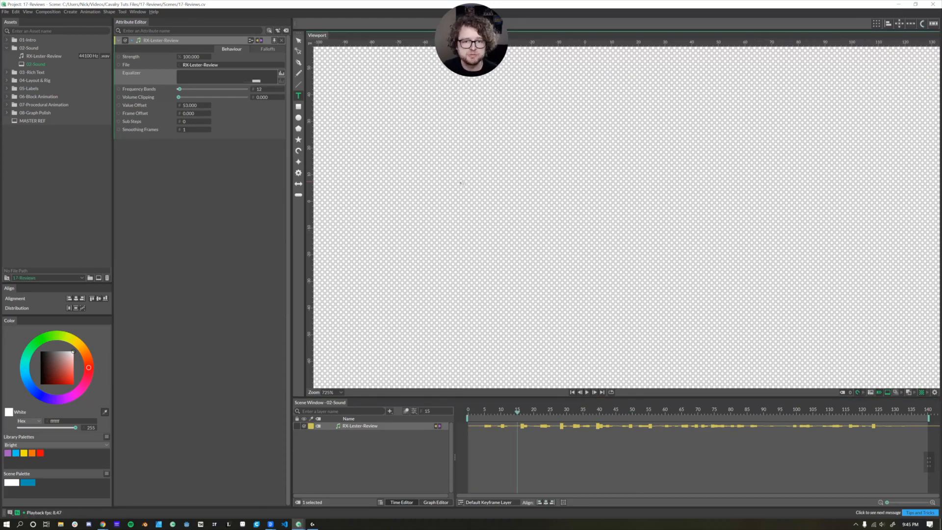
{"action": "left_click", "coordinate": [138, 12]}
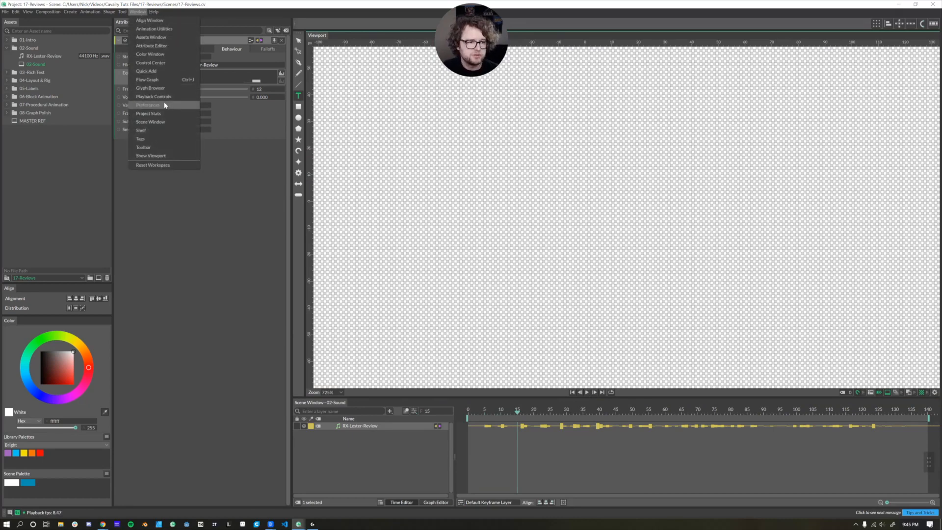
{"action": "left_click", "coordinate": [149, 105]}
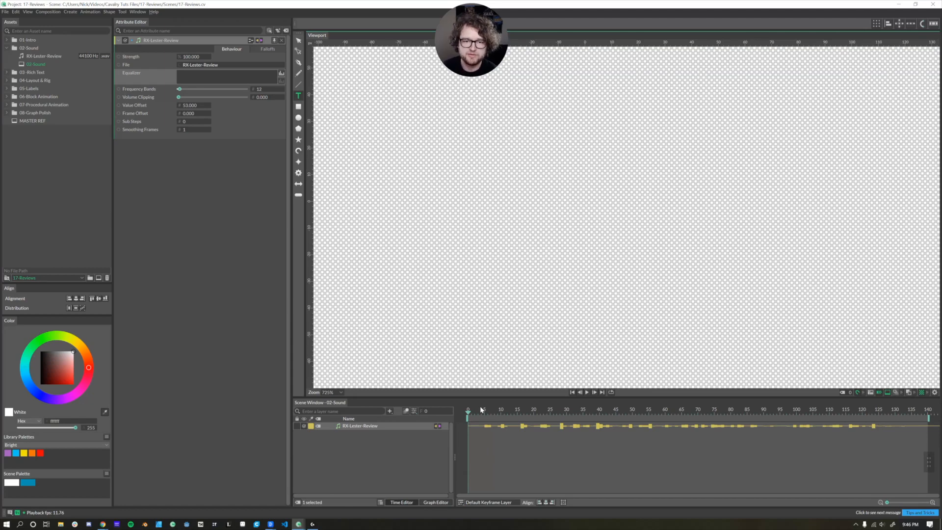
Step: Set a Strength keyframe of 100 at frame 5 on the RX-Lester-Review layer
{"action": "left_click_drag", "start_coordinate": [474, 414], "coordinate": [484, 416]}
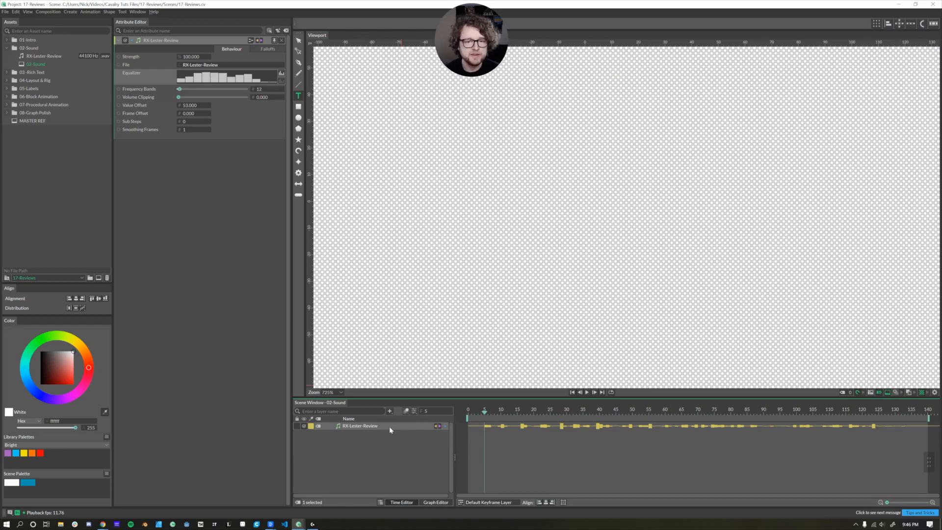
{"action": "left_click", "coordinate": [205, 57]}
{"action": "left_click", "coordinate": [483, 414]}
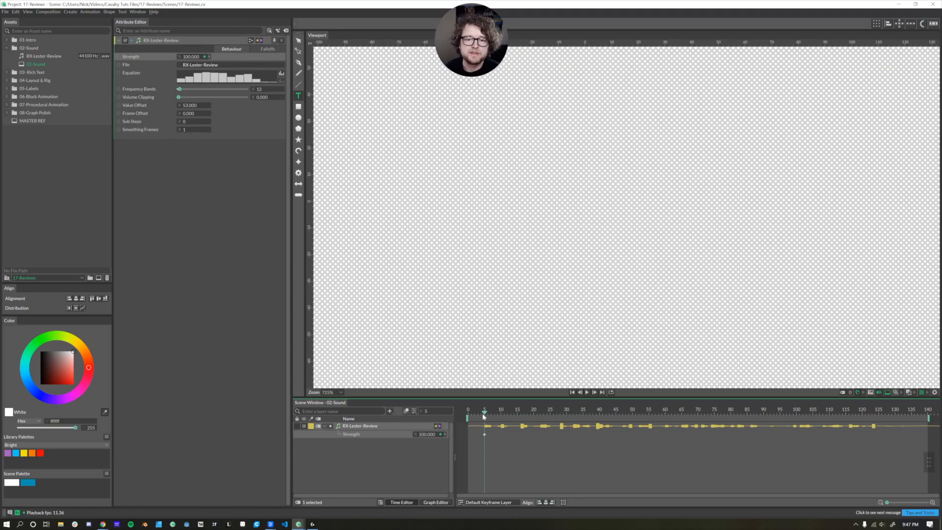
Step: Play and stop the animation, scrub back to frame 56, then replay to frame 83
{"action": "left_click", "coordinate": [587, 392]}
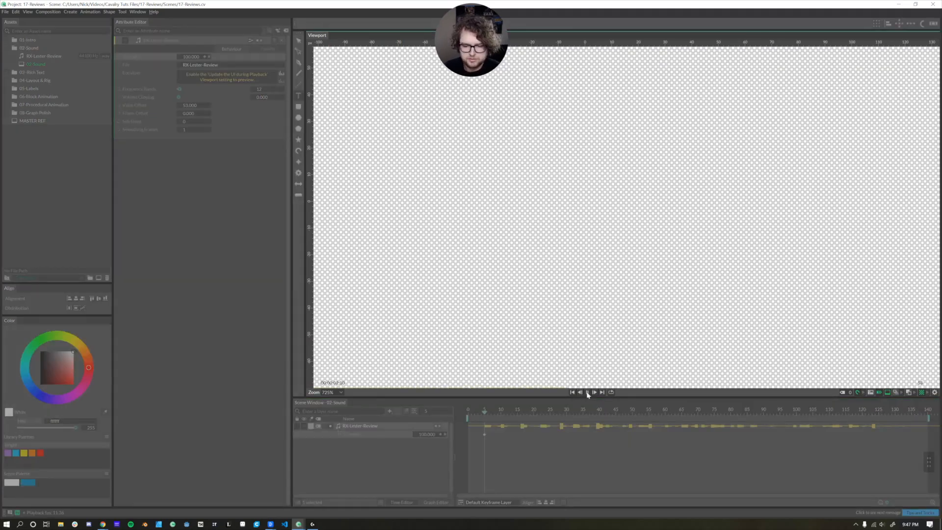
{"action": "left_click", "coordinate": [589, 392]}
{"action": "left_click_drag", "start_coordinate": [660, 415], "coordinate": [653, 414]}
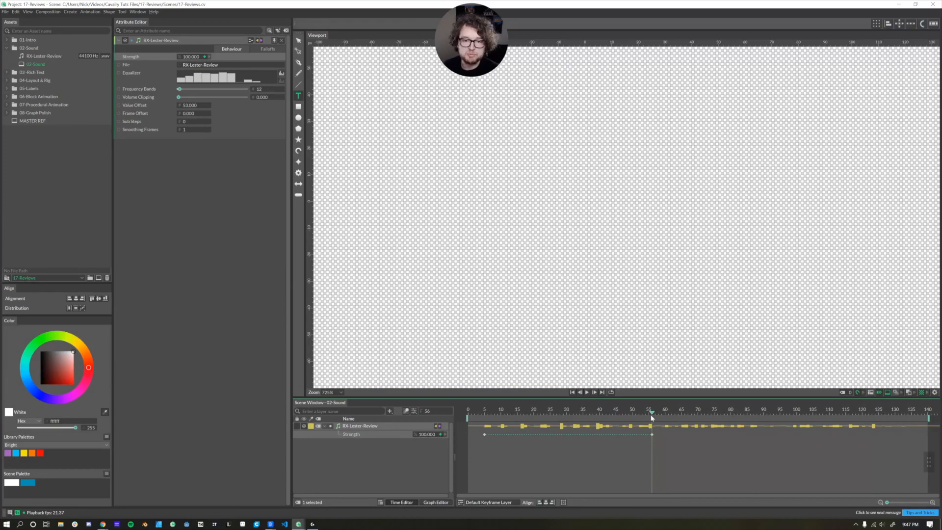
{"action": "left_click", "coordinate": [587, 392]}
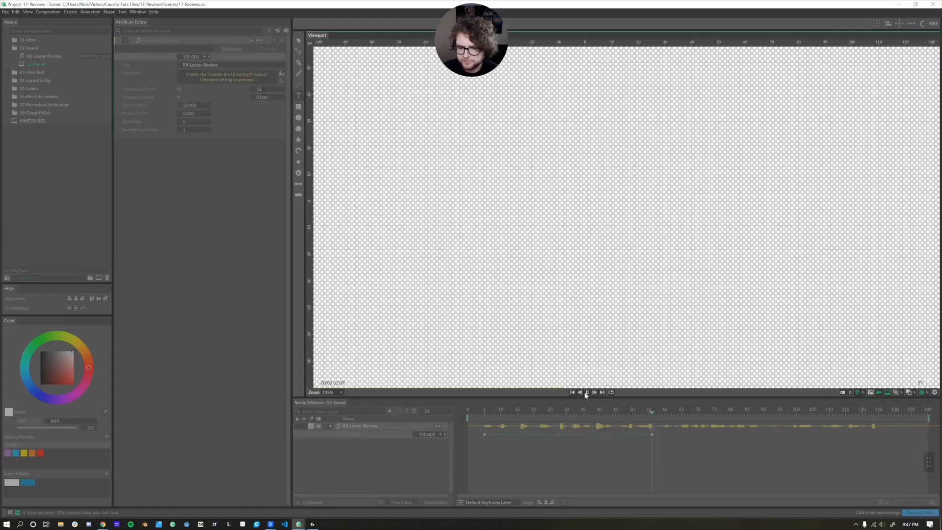
{"action": "left_click", "coordinate": [587, 392]}
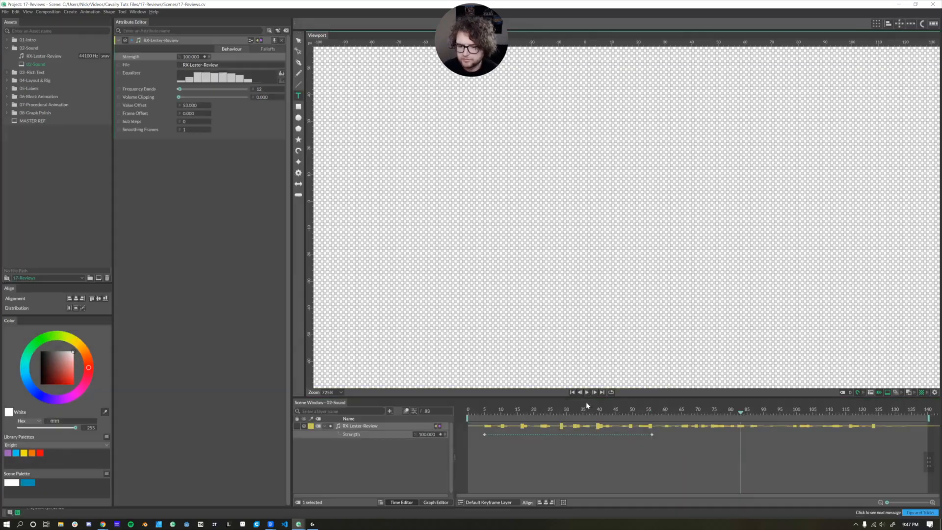